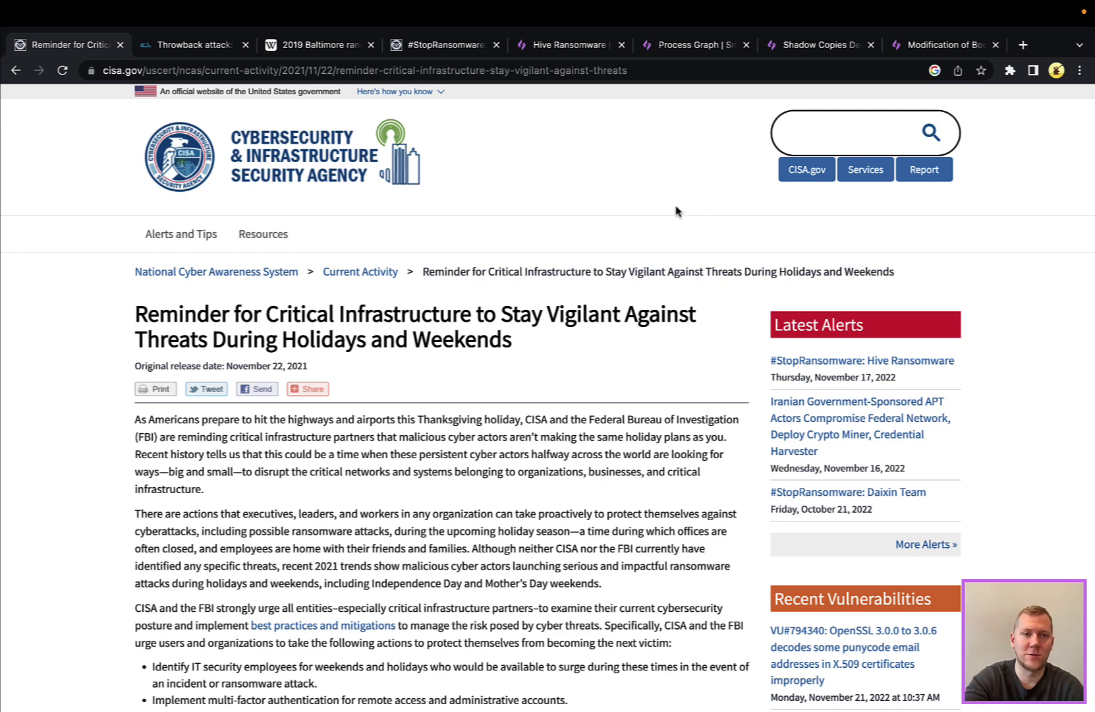
Switch to the article on the Thanksgiving ransomware attack that shut down Baltimore schools.
left_click(205, 51)
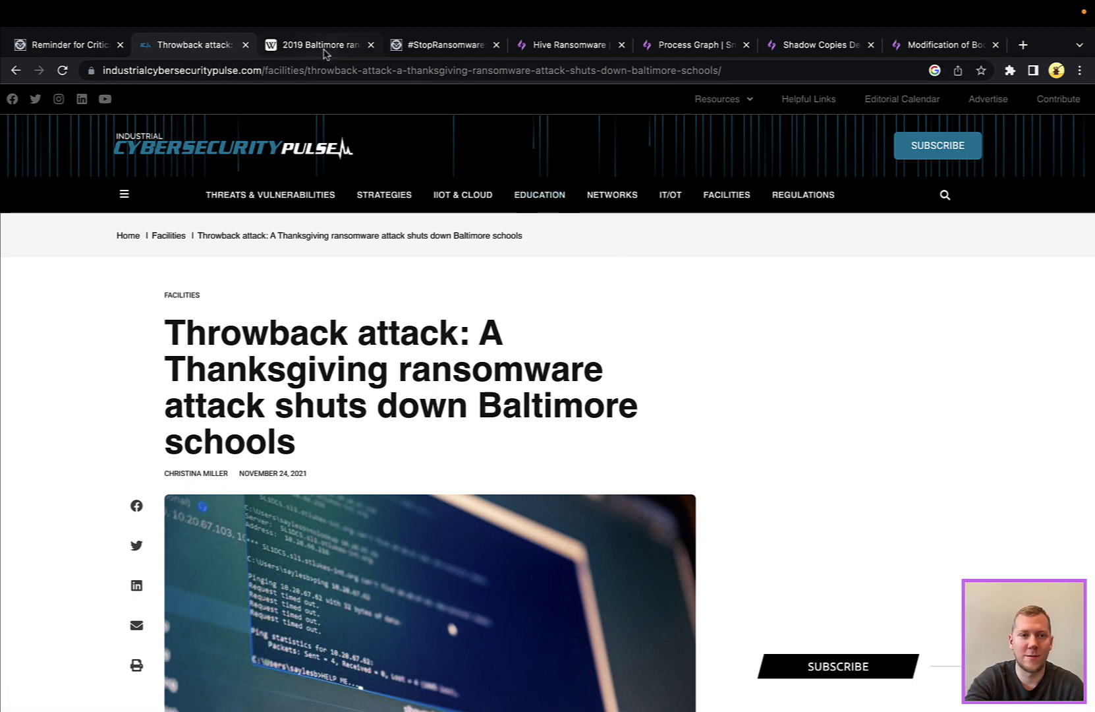
Switch to the Wikipedia article on the 2019 Baltimore ransomware attack.
left_click(325, 46)
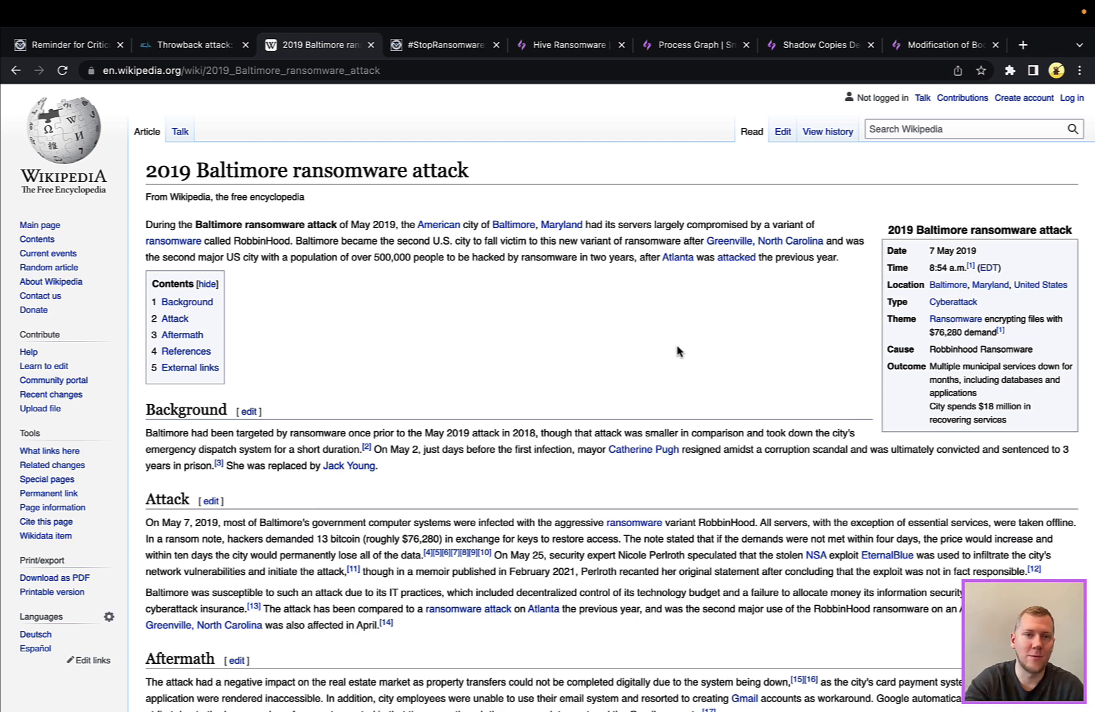
Read through the CISA Hive Ransomware alert's Technical Details, then move to SnapAttack's Hive Ransomware threat.
left_click(448, 46)
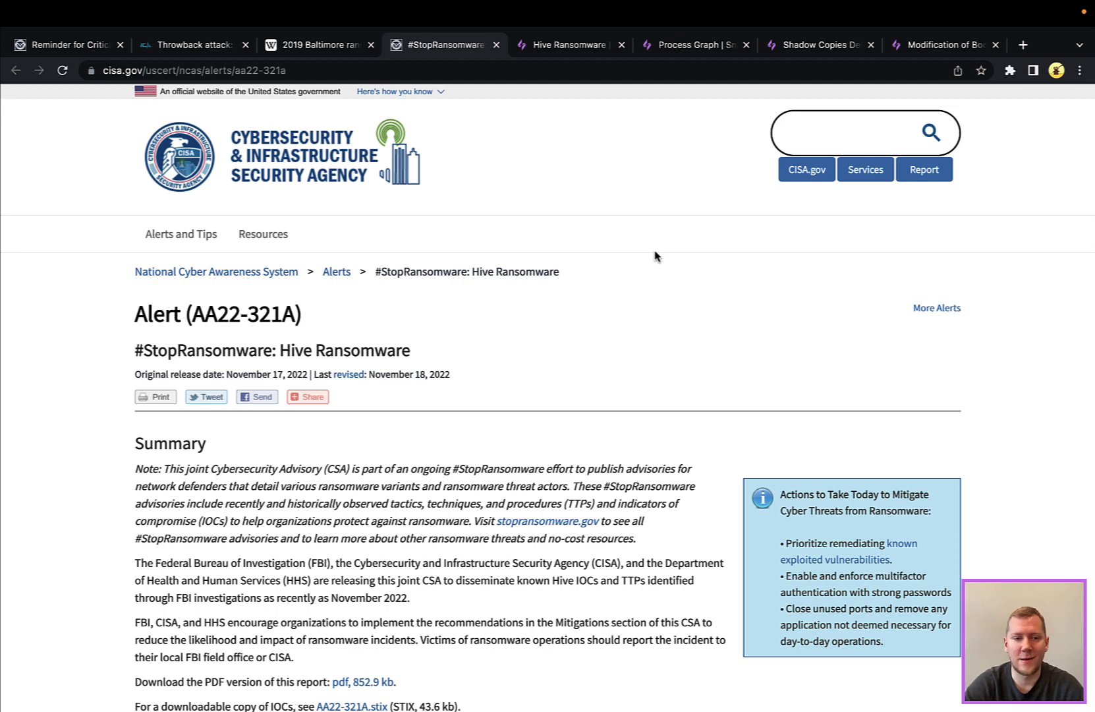
scroll(656, 256, "down", 4)
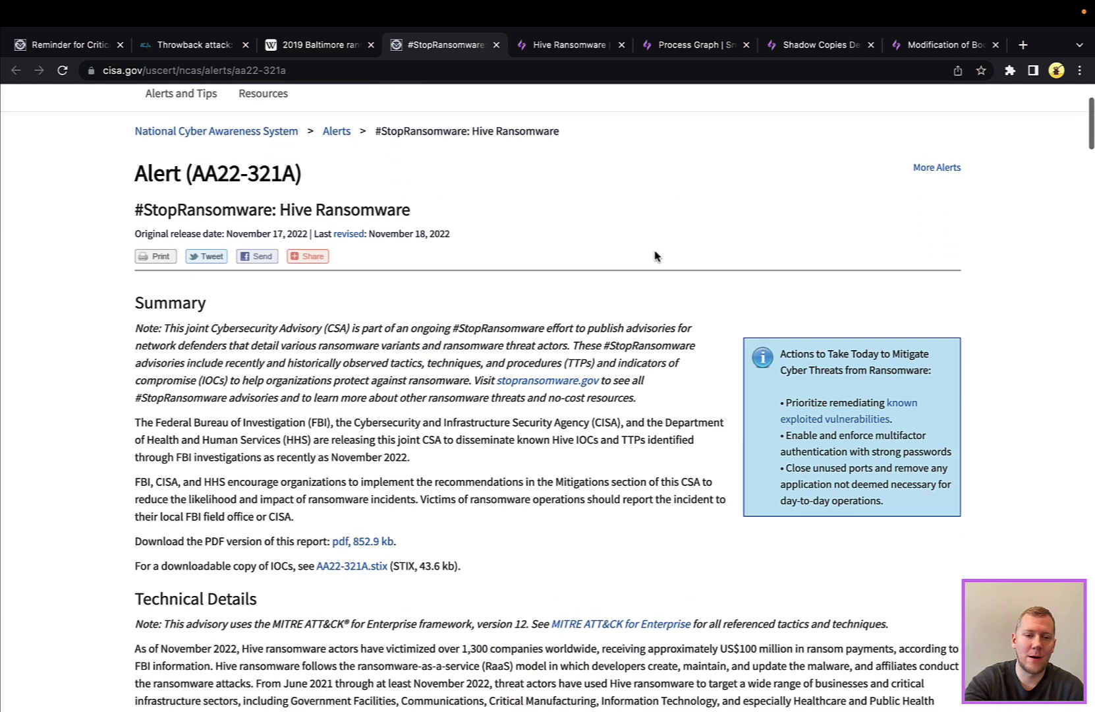
scroll(638, 373, "down", 2)
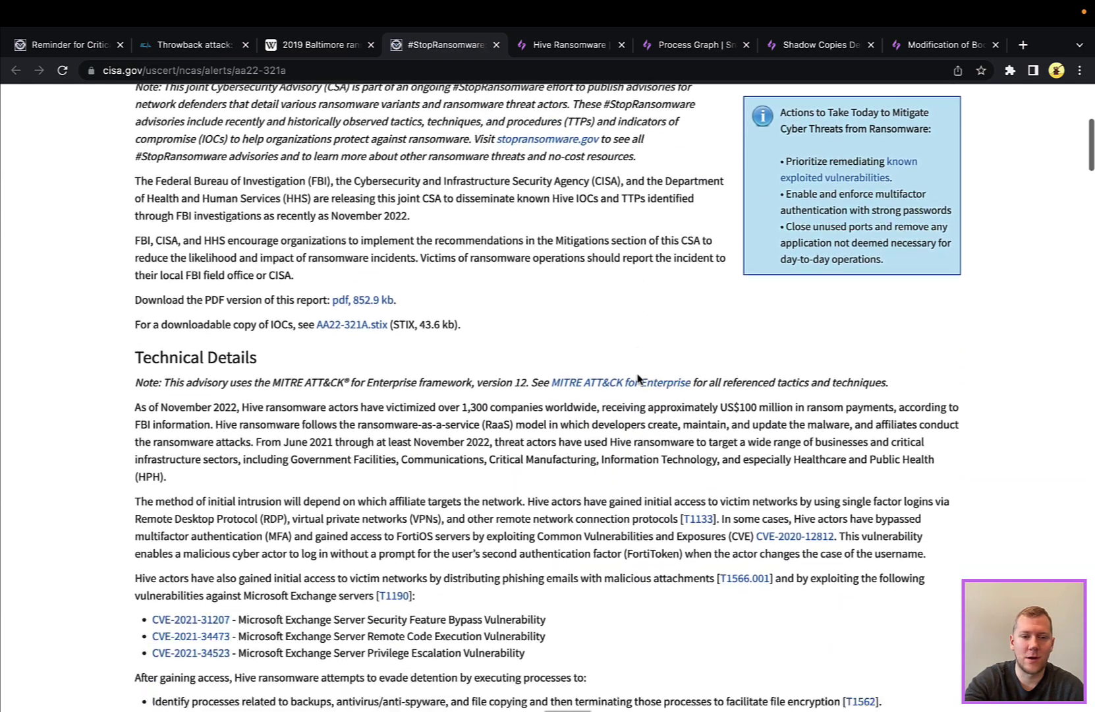
scroll(1076, 441, "down", 1)
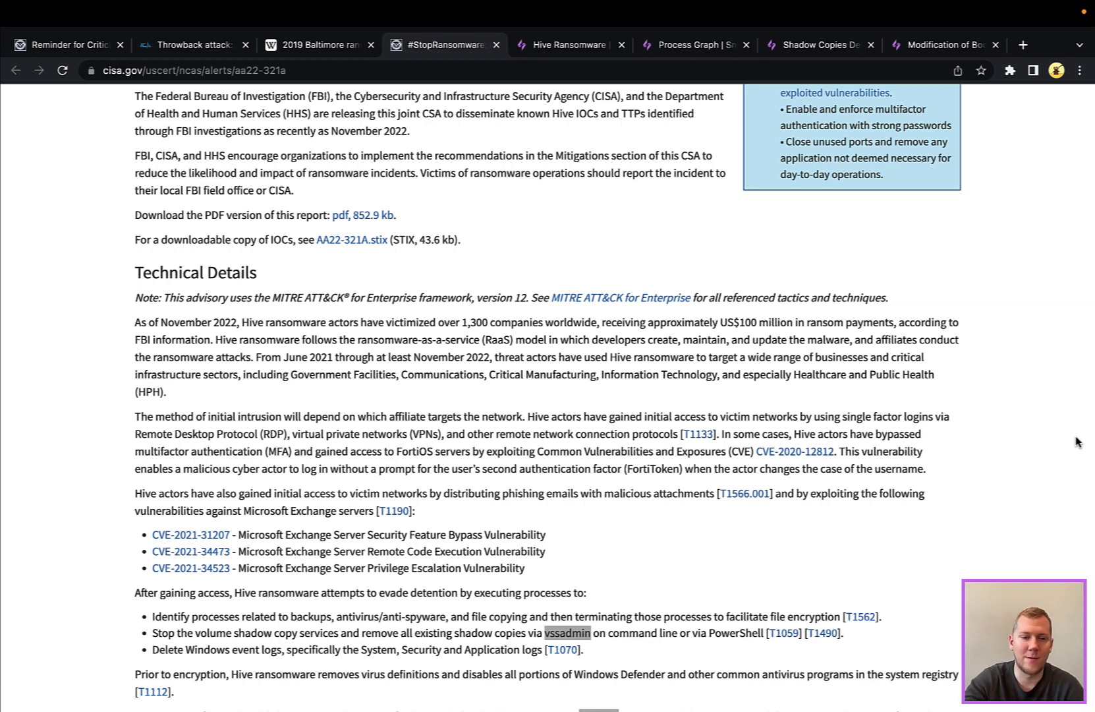
scroll(1076, 441, "down", 3)
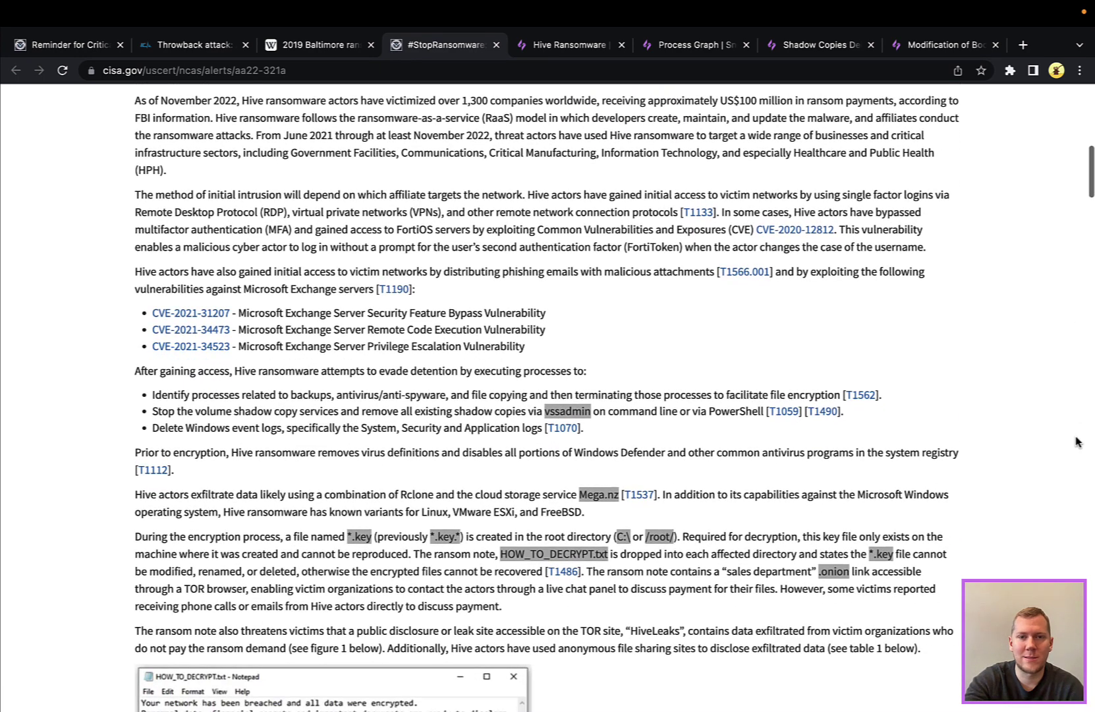
scroll(1076, 441, "up", 1)
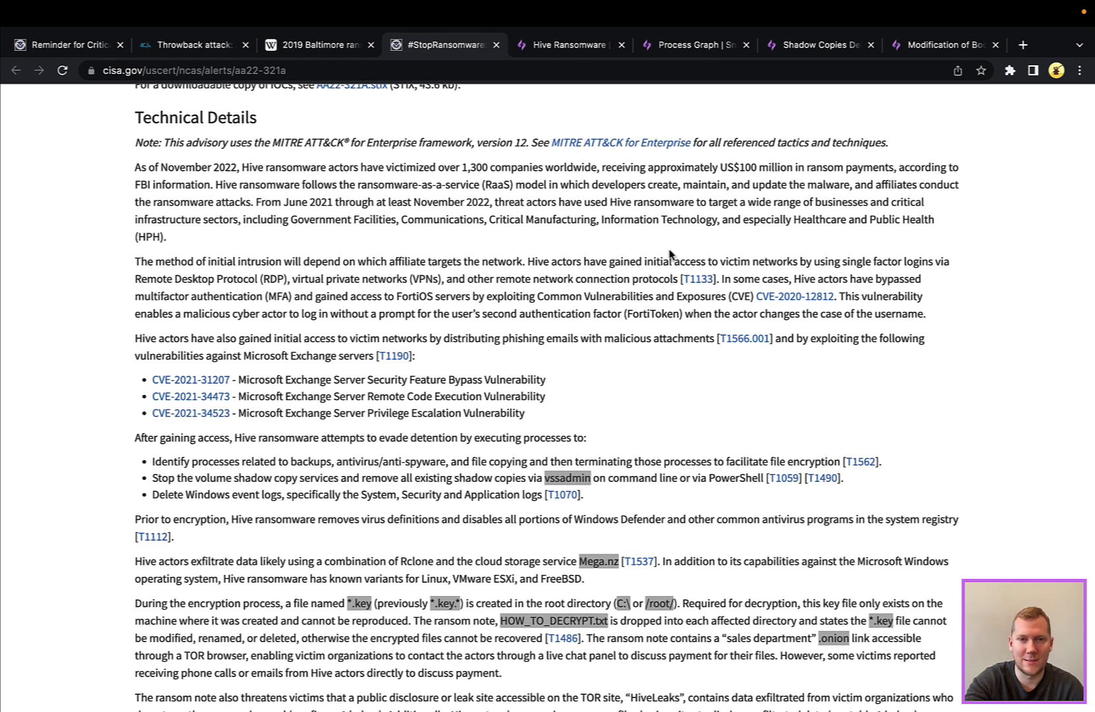
left_click(576, 50)
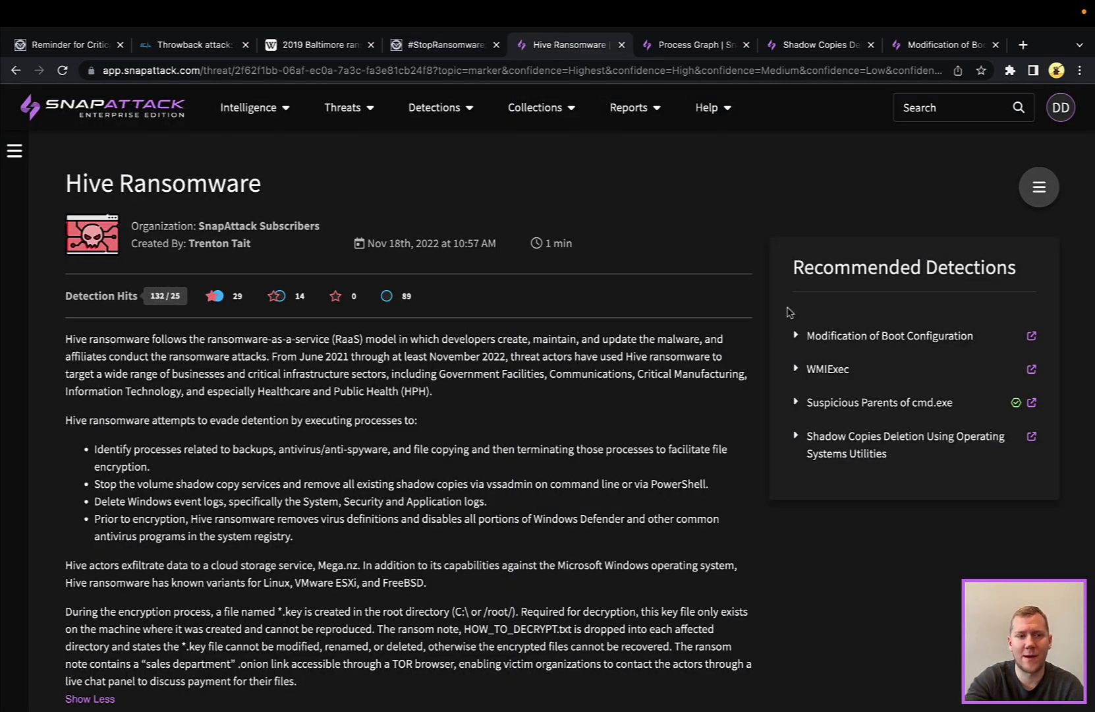
Scroll down to the embedded Hive Ransomware attack replay and start playing it.
scroll(789, 312, "down", 3)
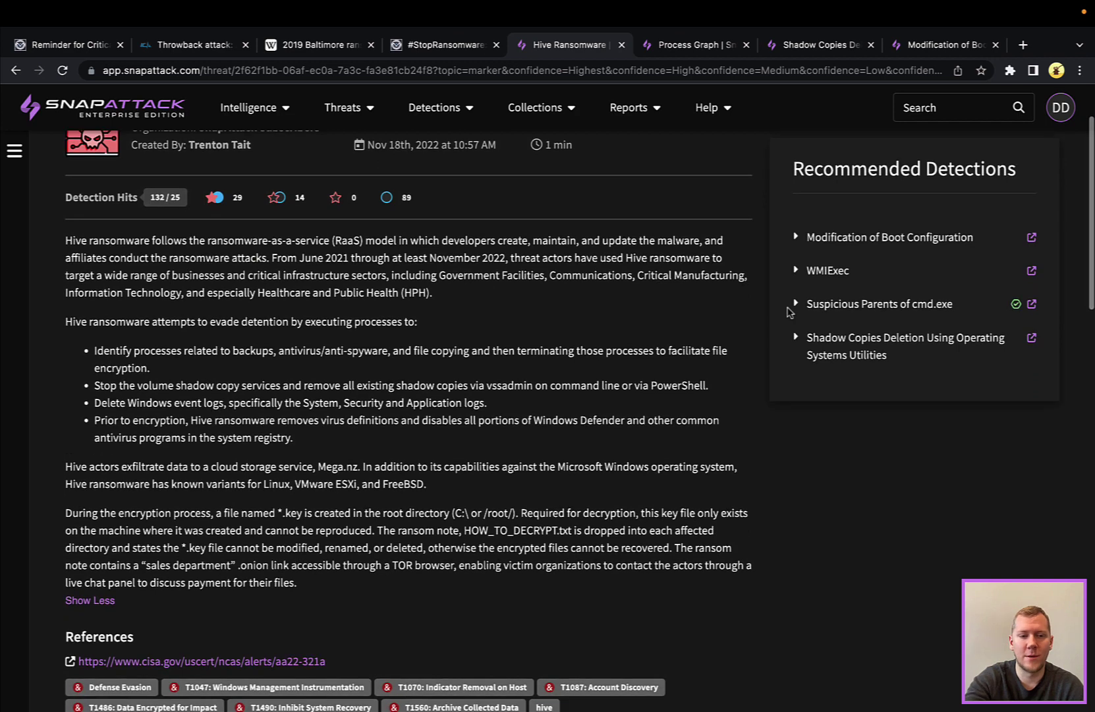
scroll(789, 313, "down", 10)
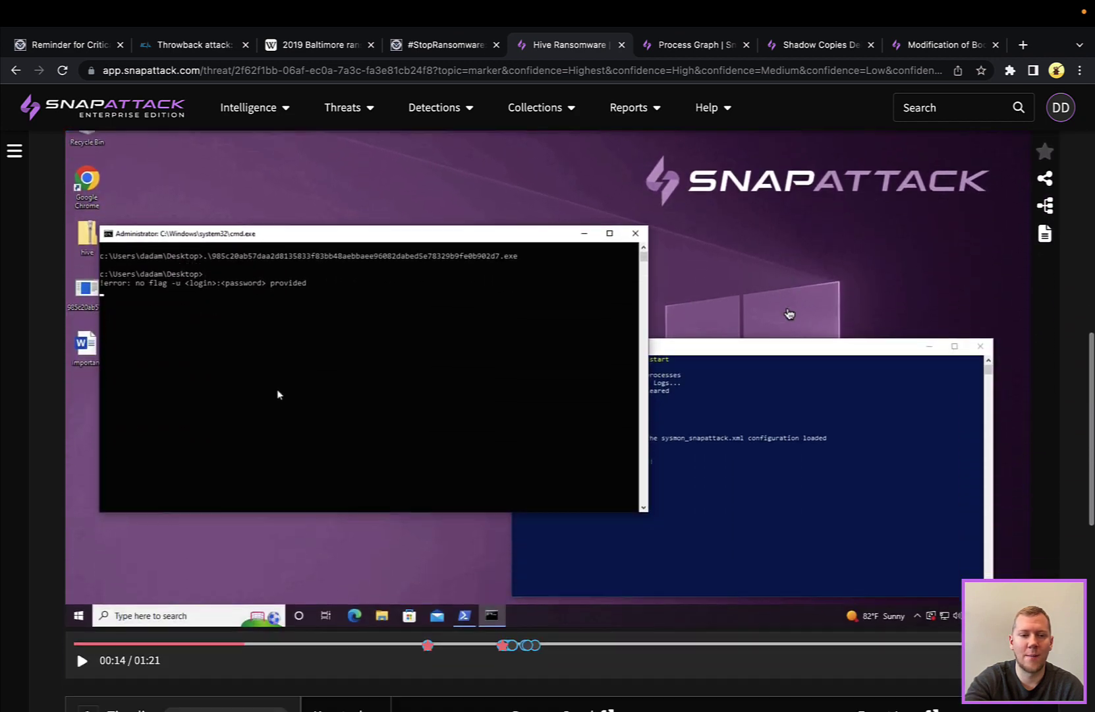
scroll(789, 313, "down", 2)
left_click(82, 596)
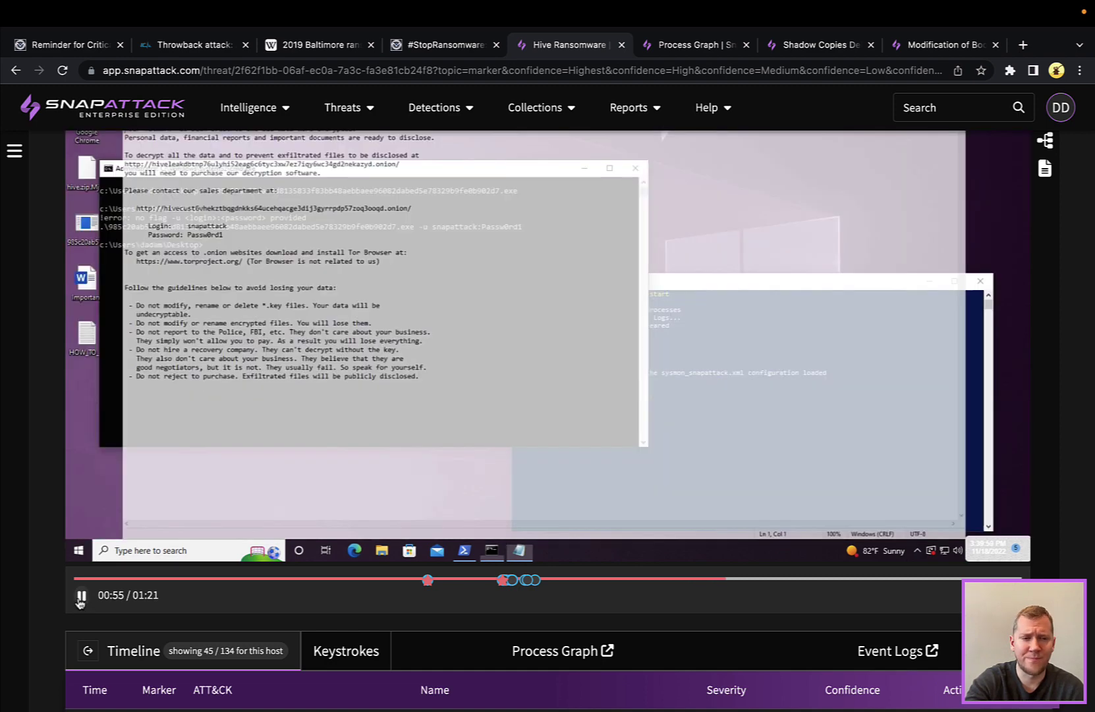
Pause the replay at 00:56 and scroll through the Timeline table of detection hits.
left_click(81, 601)
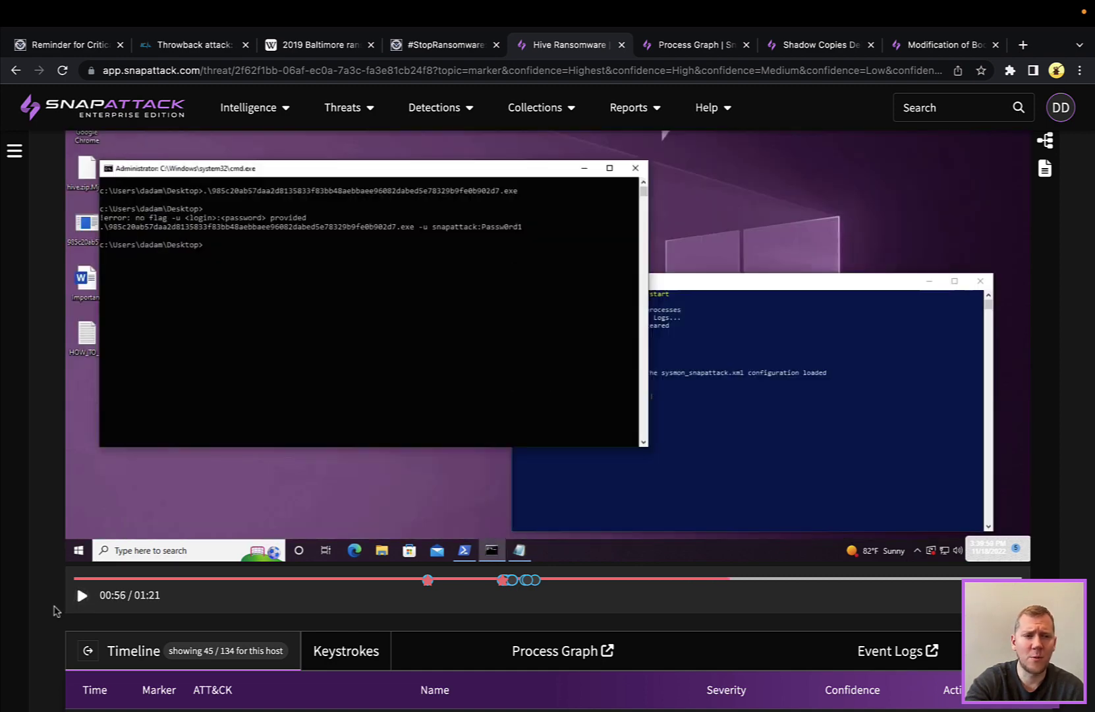
scroll(55, 607, "down", 7)
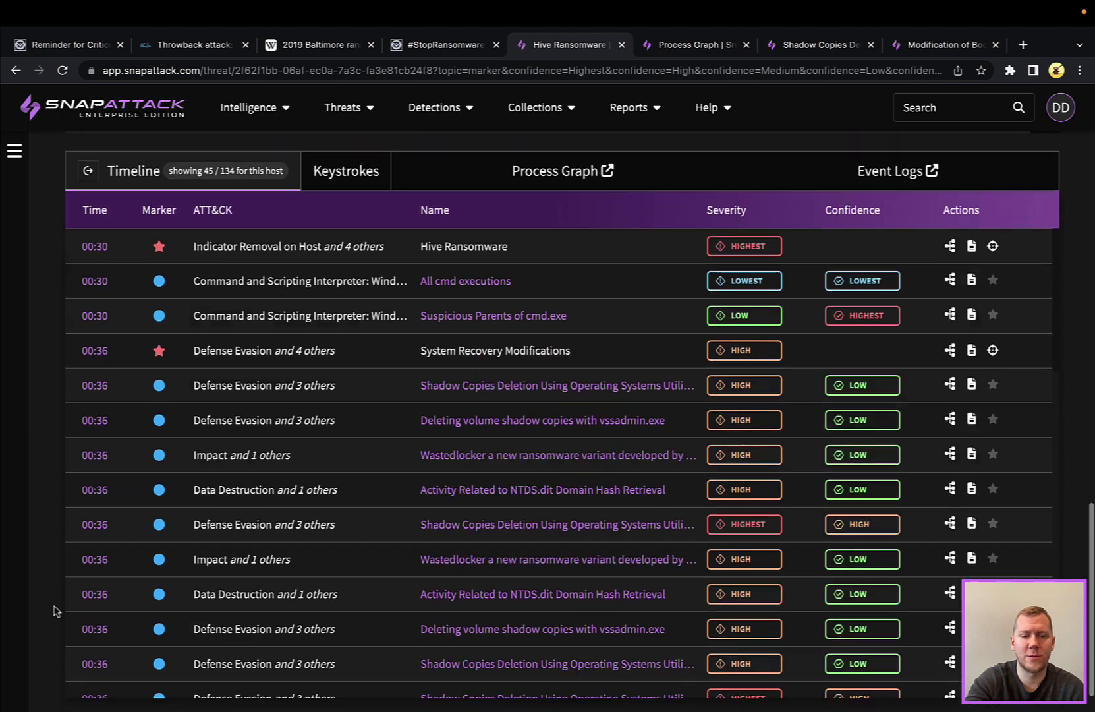
scroll(244, 403, "down", 8)
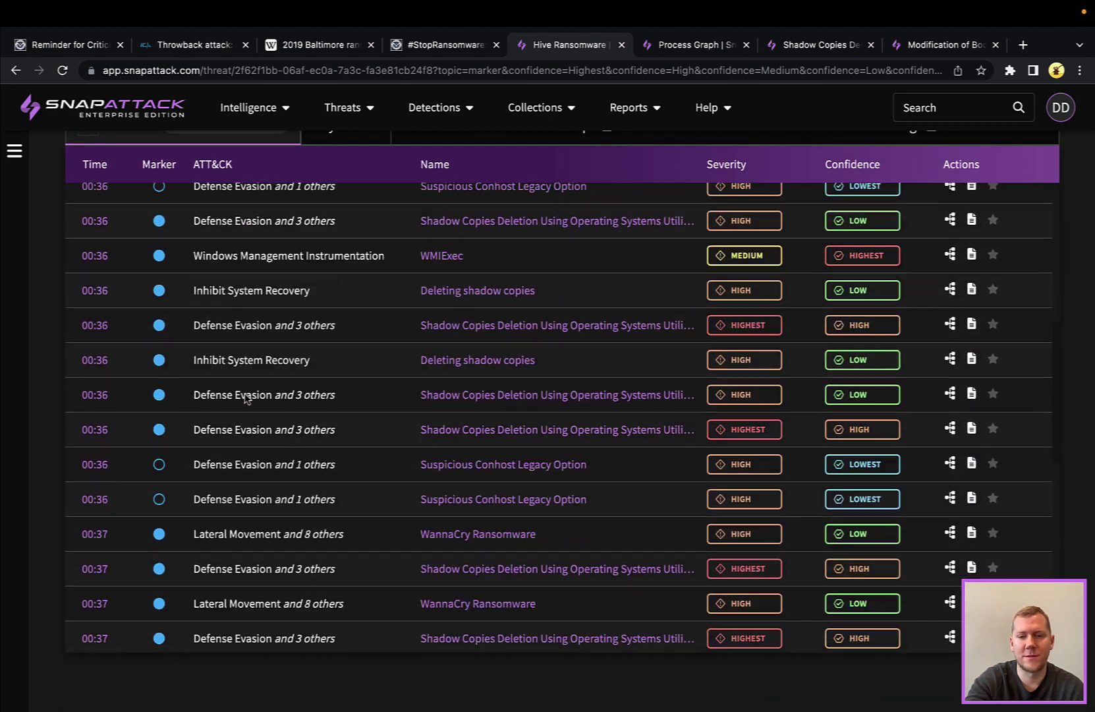
scroll(245, 398, "down", 5)
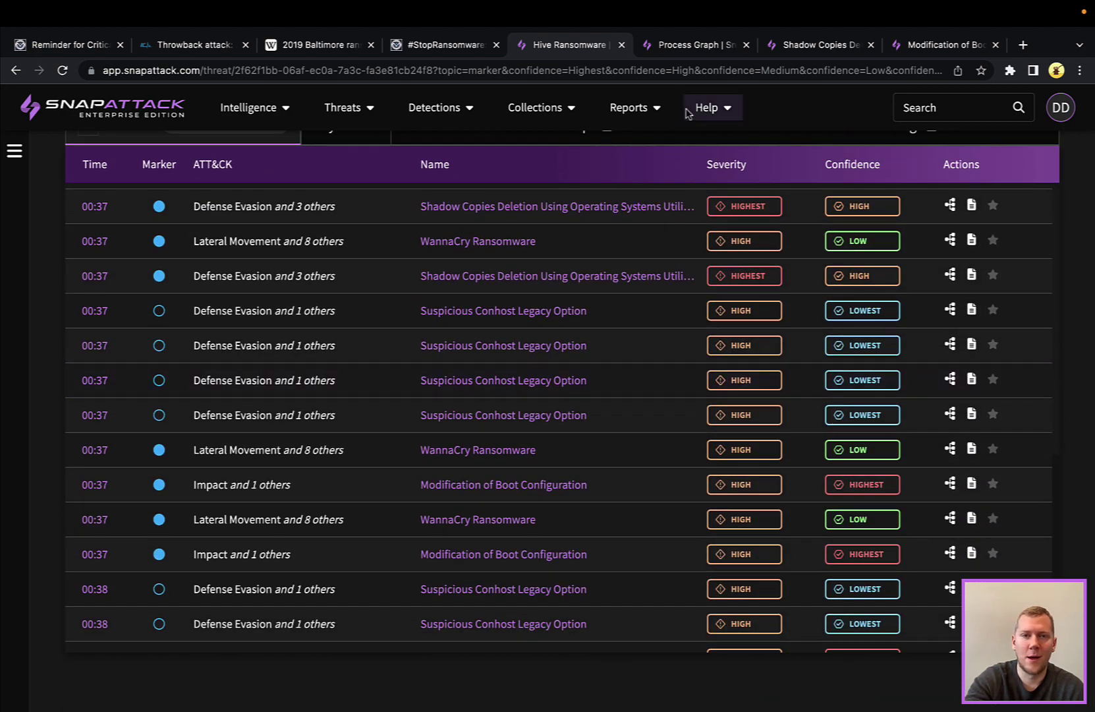
Open the Hive process graph and show the vssadmin.exe 'delete shadows /all /quiet' details.
left_click(684, 47)
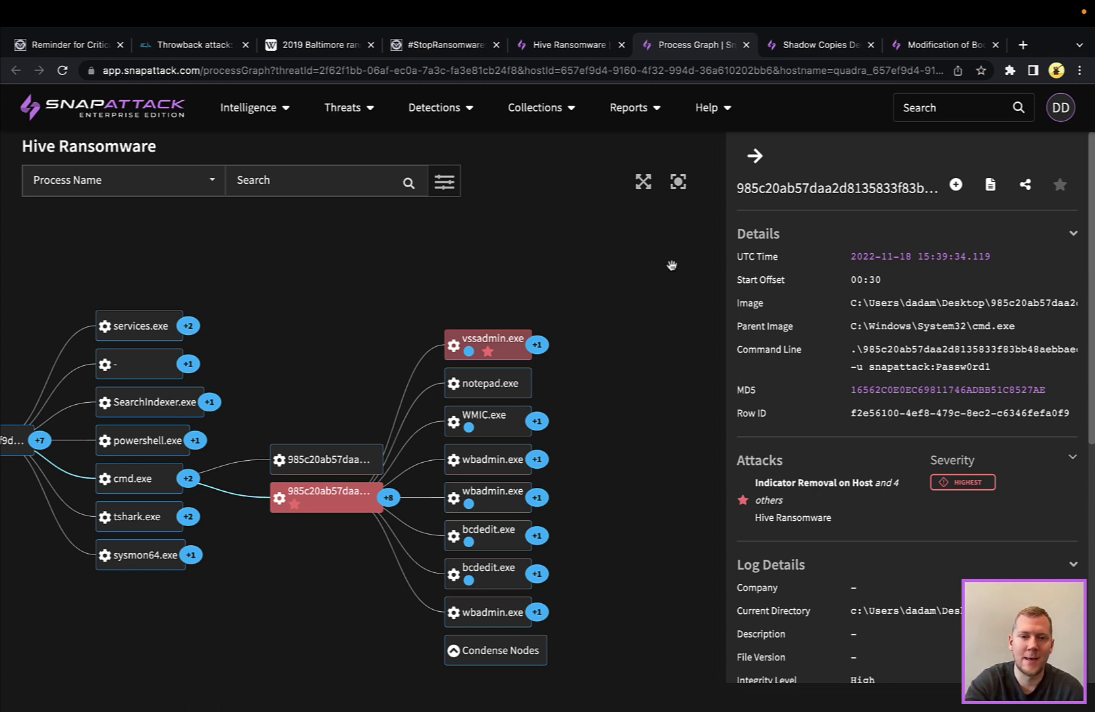
left_click(513, 358)
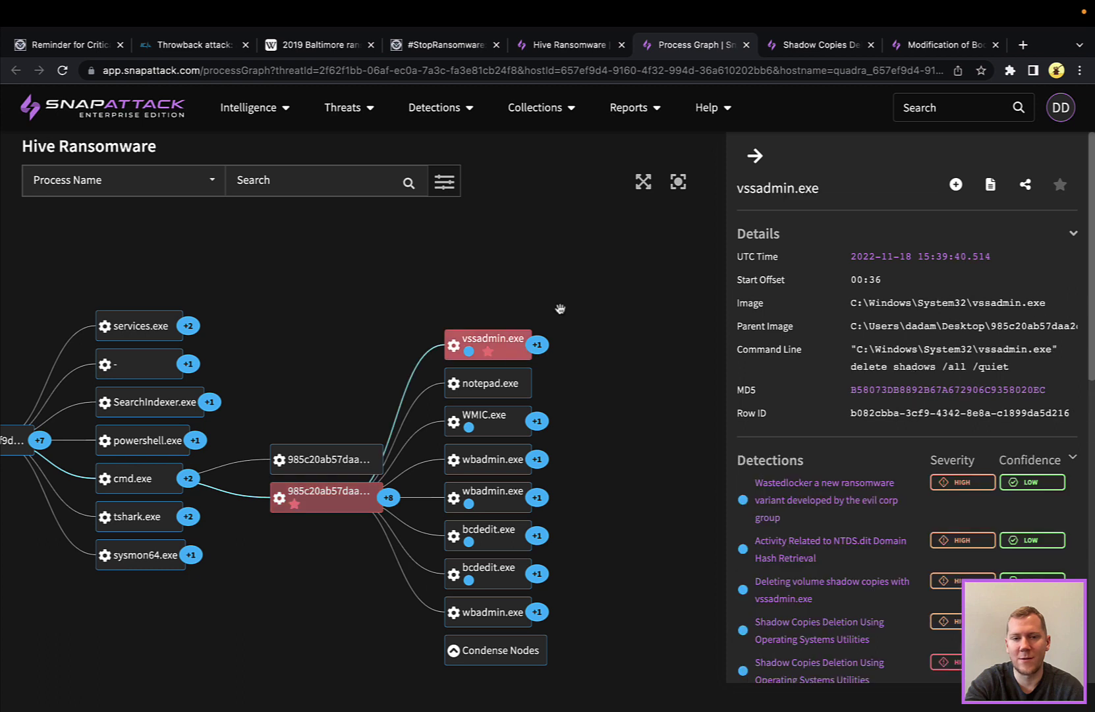
Inspect the WMIC.exe, both wbadmin.exe and both bcdedit.exe process nodes in turn.
left_click(511, 430)
left_click_drag(667, 410, 660, 376)
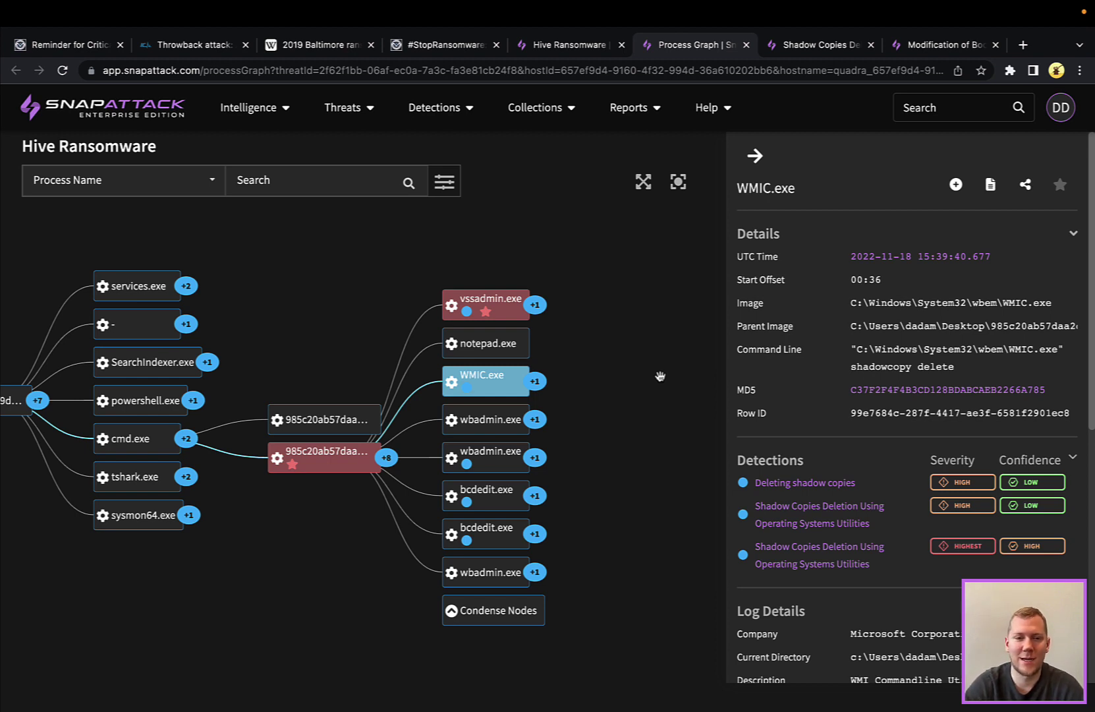
left_click(503, 432)
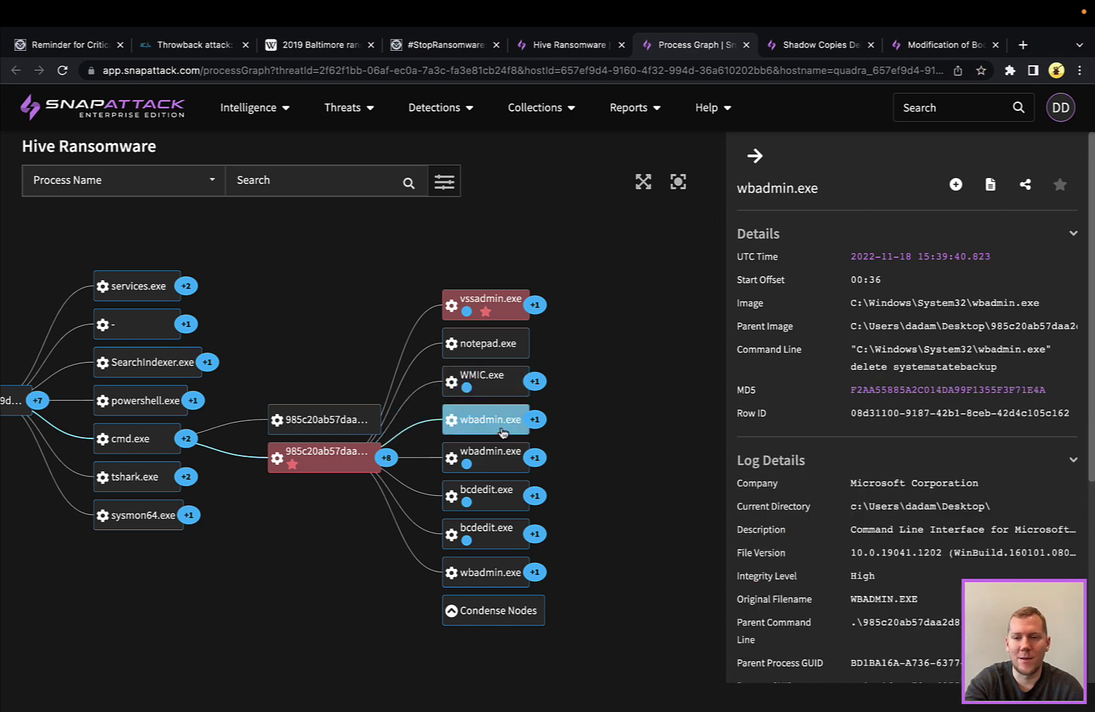
left_click(502, 464)
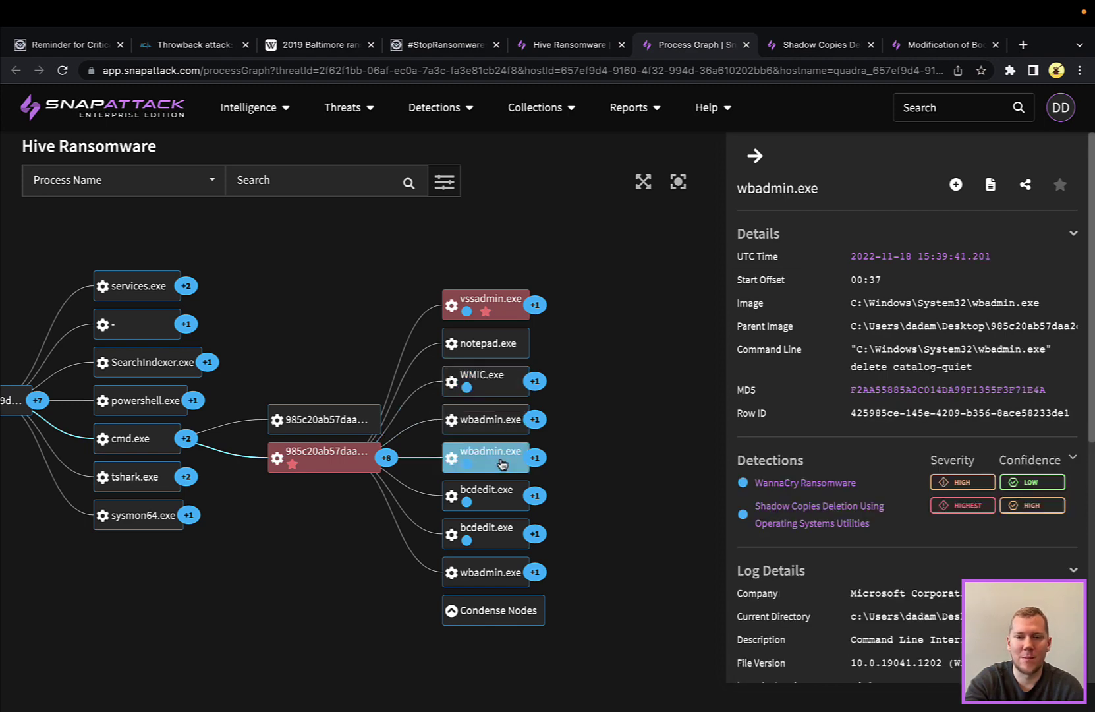
left_click(498, 505)
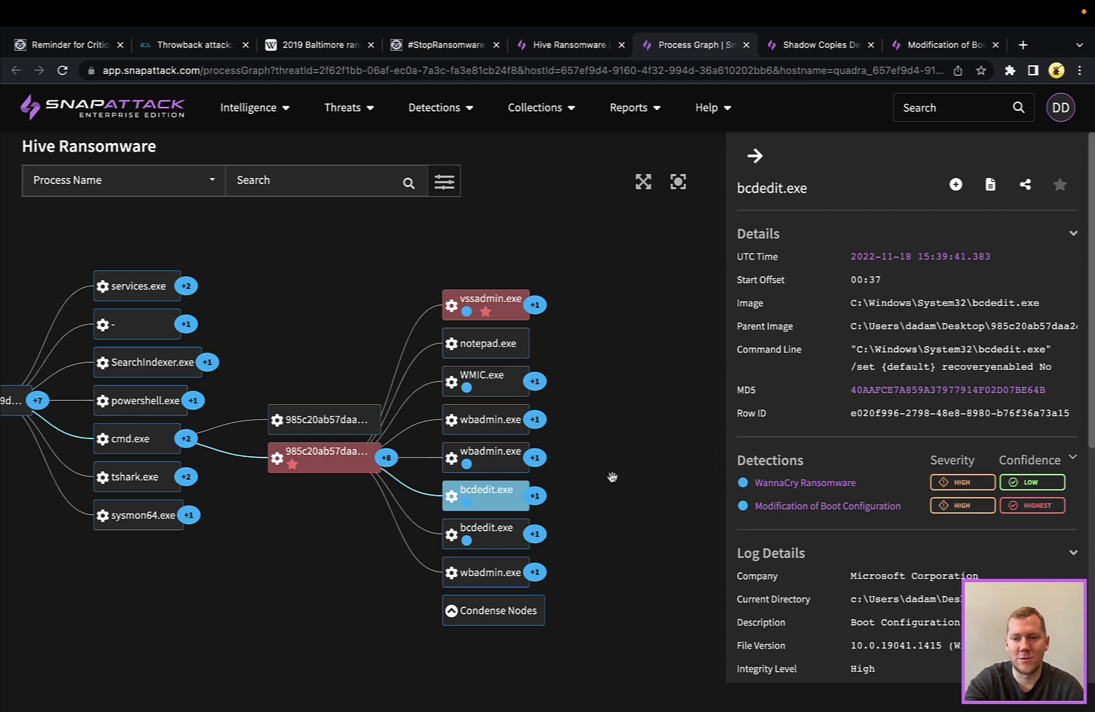
left_click(501, 543)
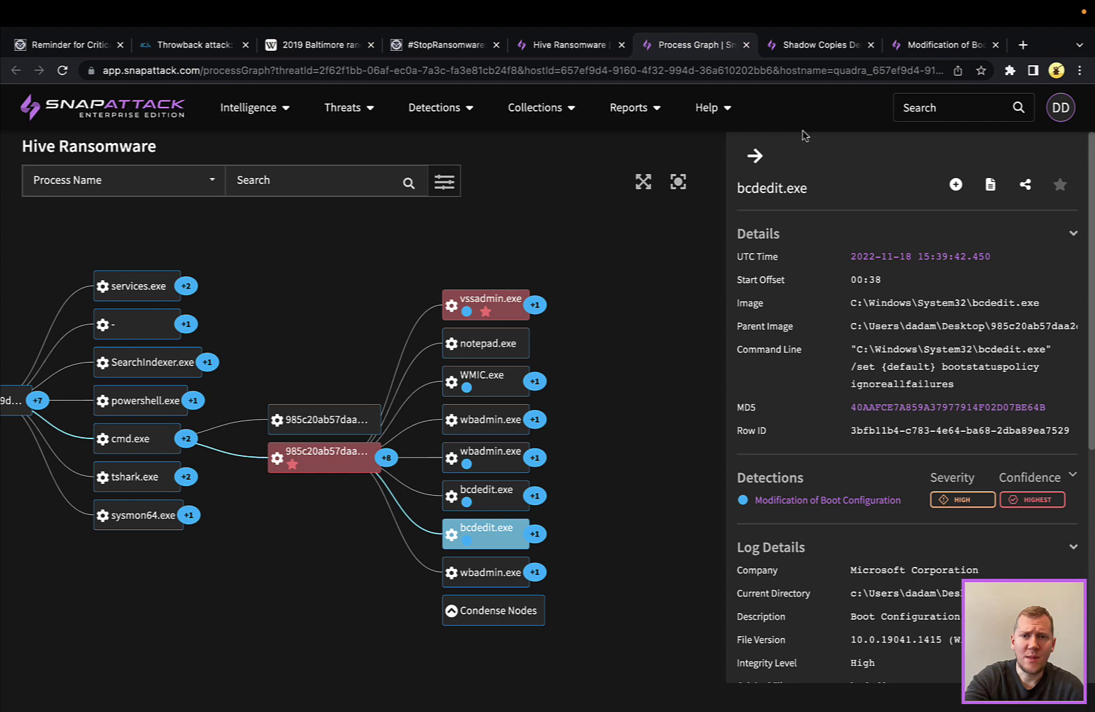
Open the Shadow Copies Deletion detection, glance at Modification of Boot Configuration, and return.
left_click(816, 45)
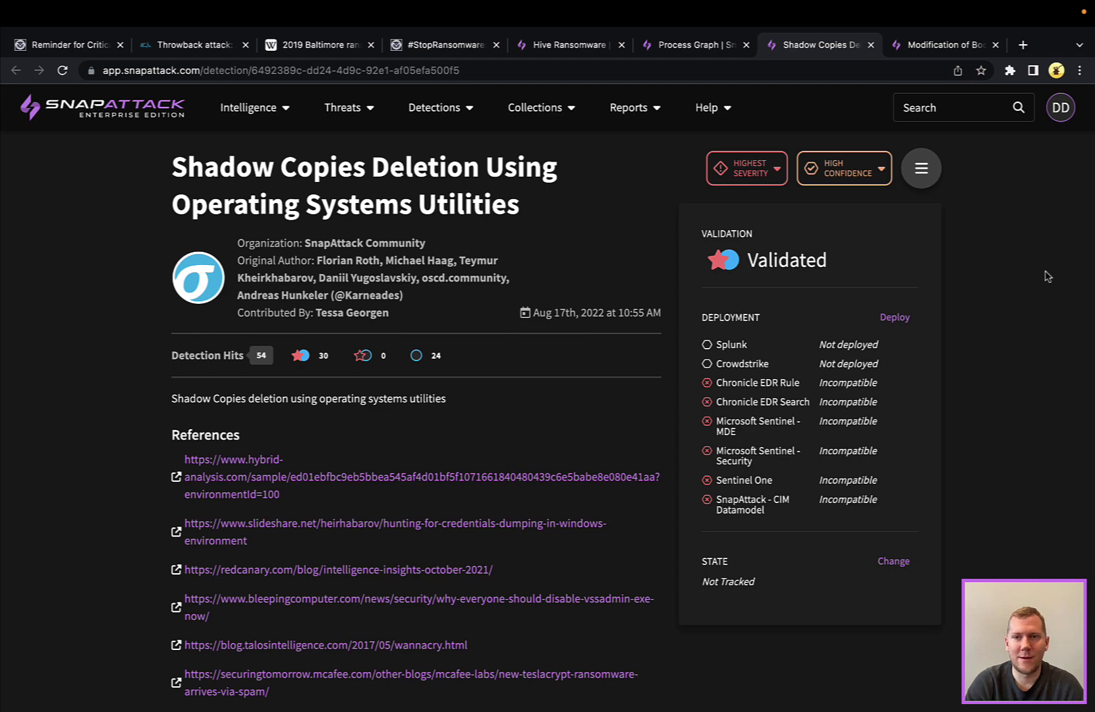
left_click(949, 46)
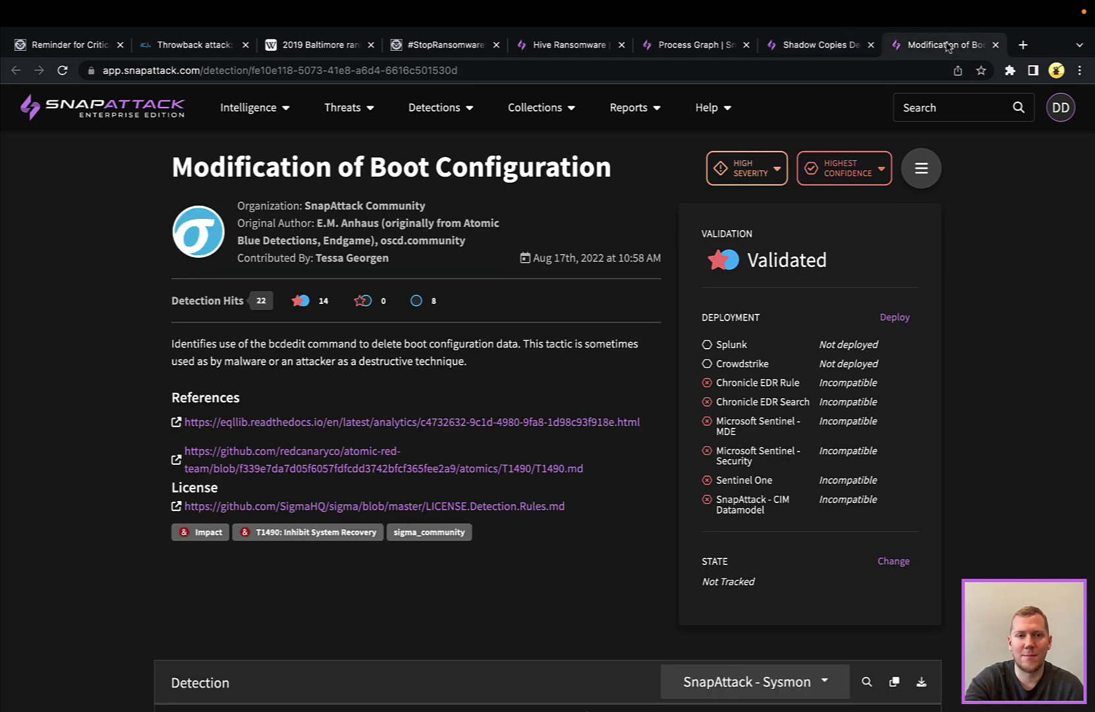
left_click(792, 50)
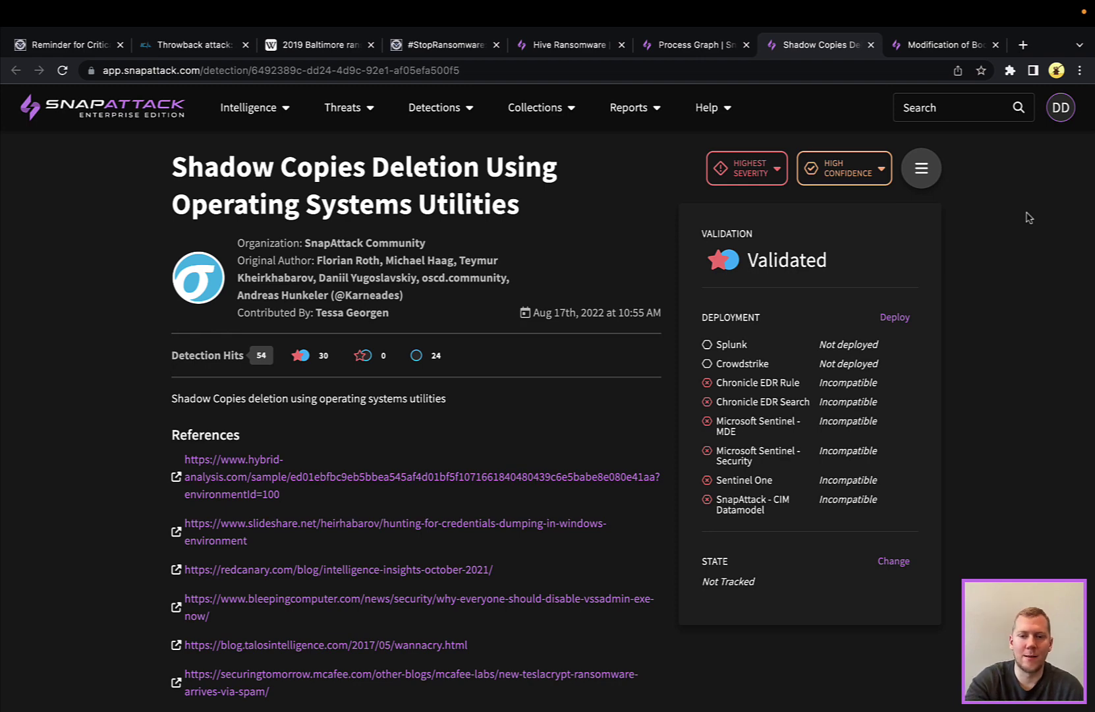
Review the shadow-copy detection's Sysmon query, then switch to the Modification of Boot Configuration detection.
scroll(1029, 286, "down", 6)
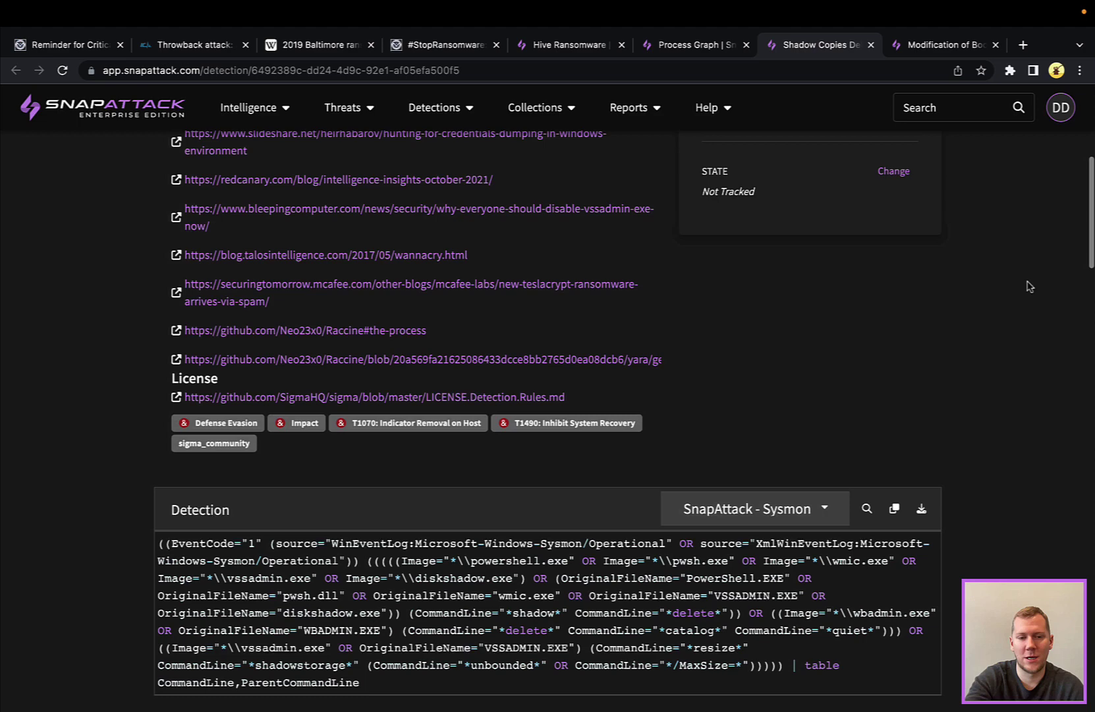
scroll(1030, 286, "down", 1)
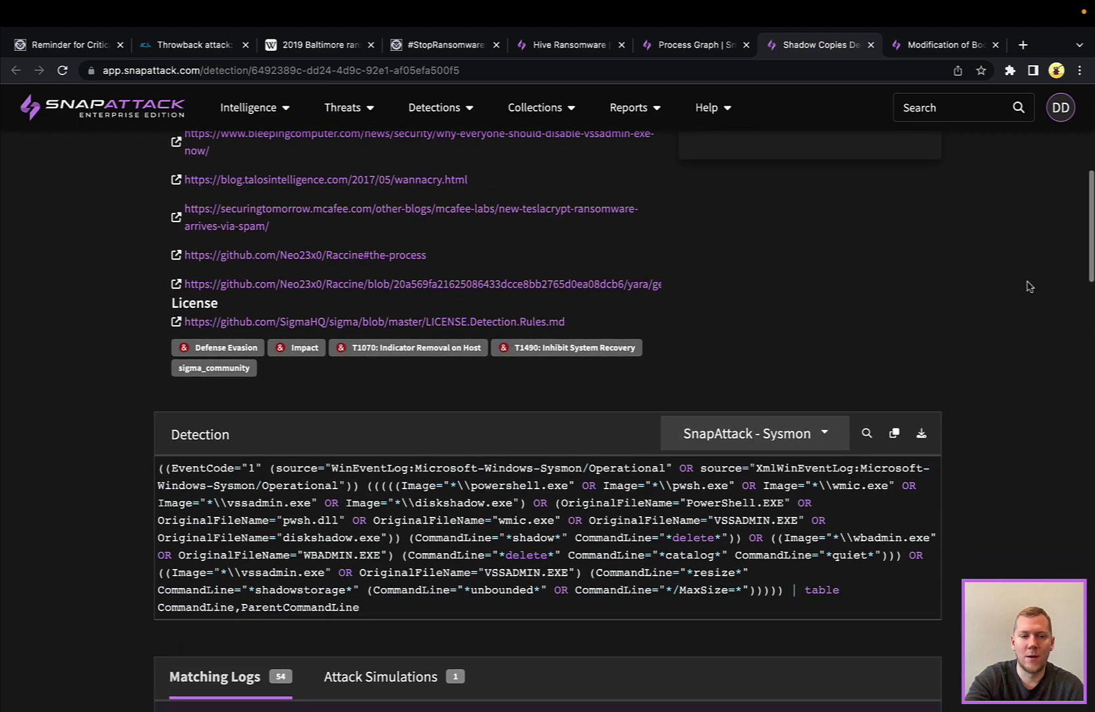
left_click(939, 46)
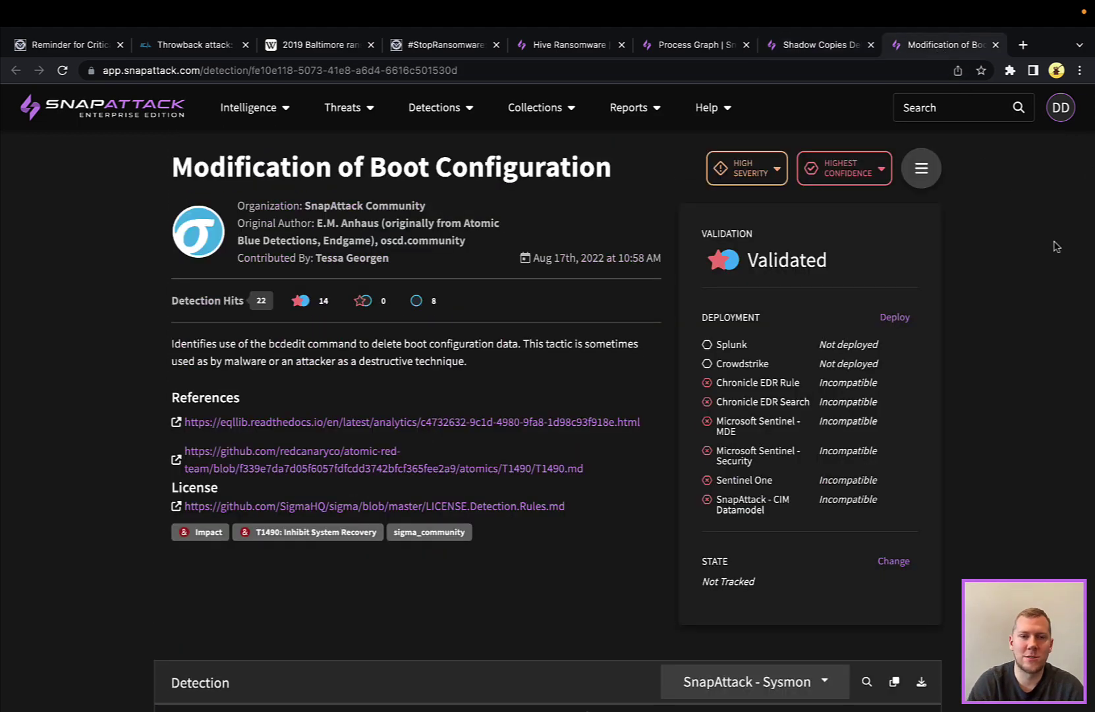